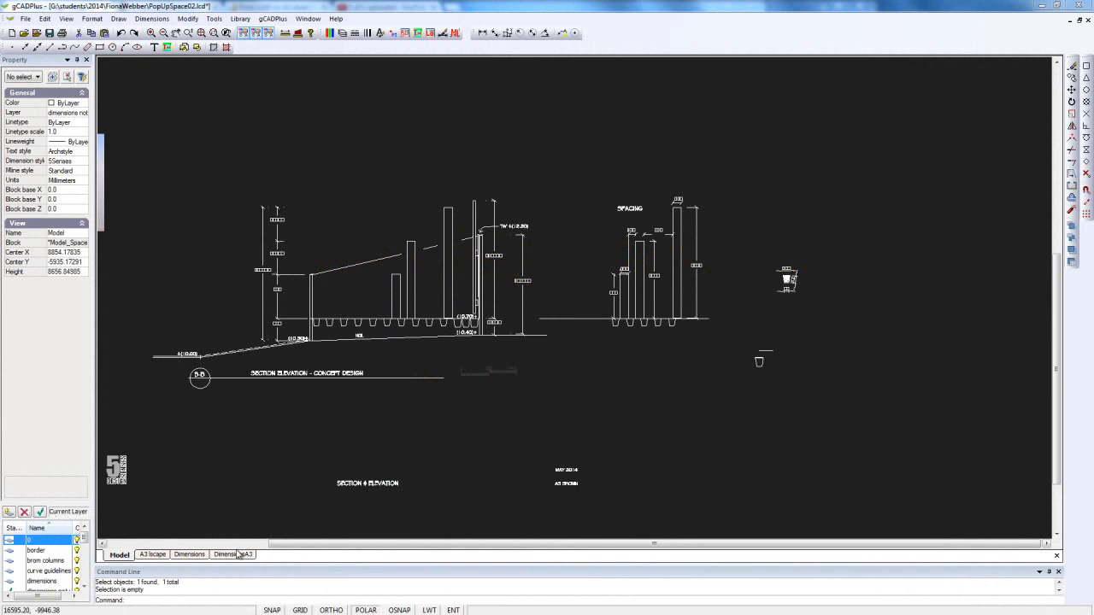
- Examine the viewports on the DimensionsA3 layout and compare them with the drawing in model space
click(239, 555)
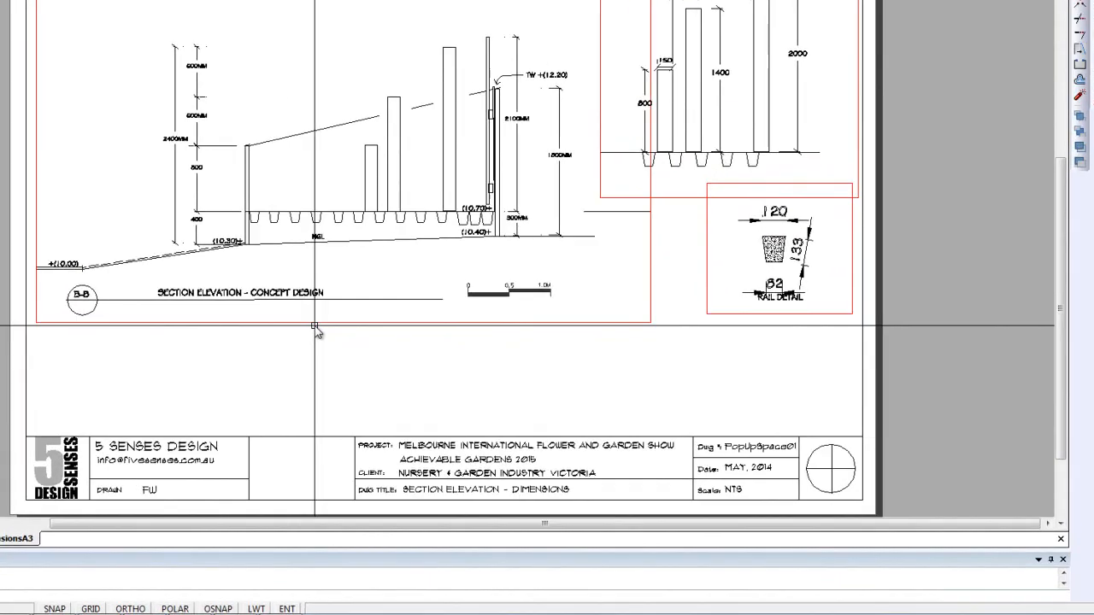
click(314, 322)
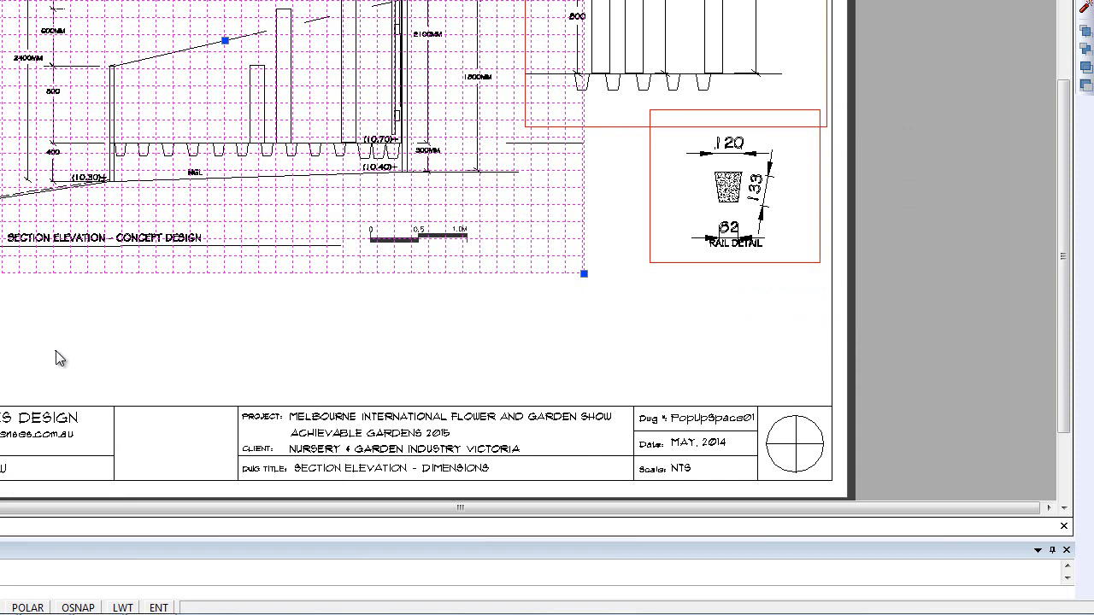
key(Escape)
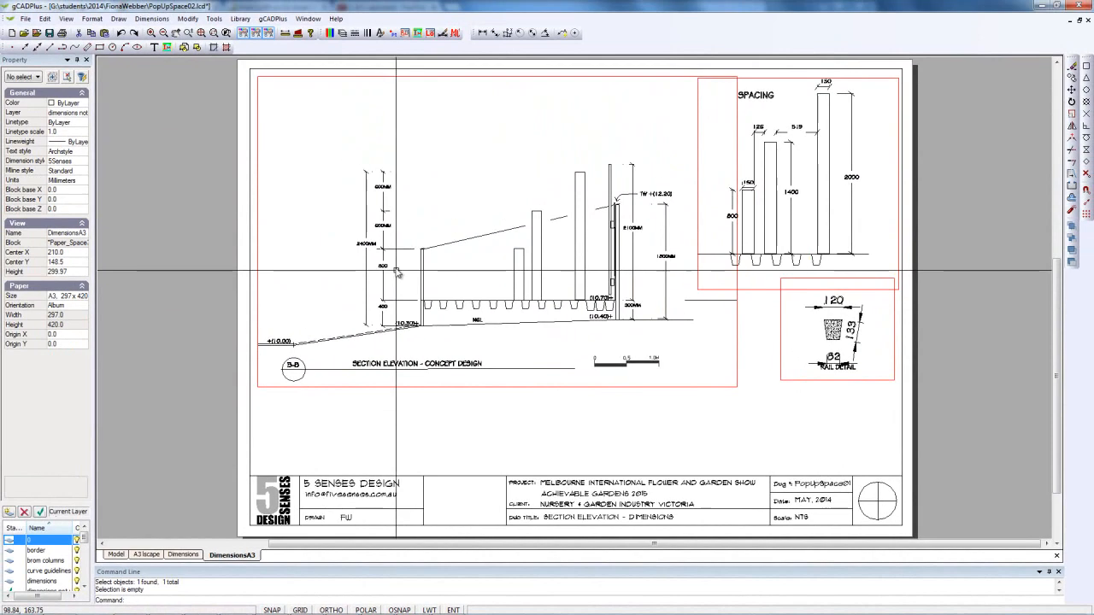
scroll(397, 278, up, 5)
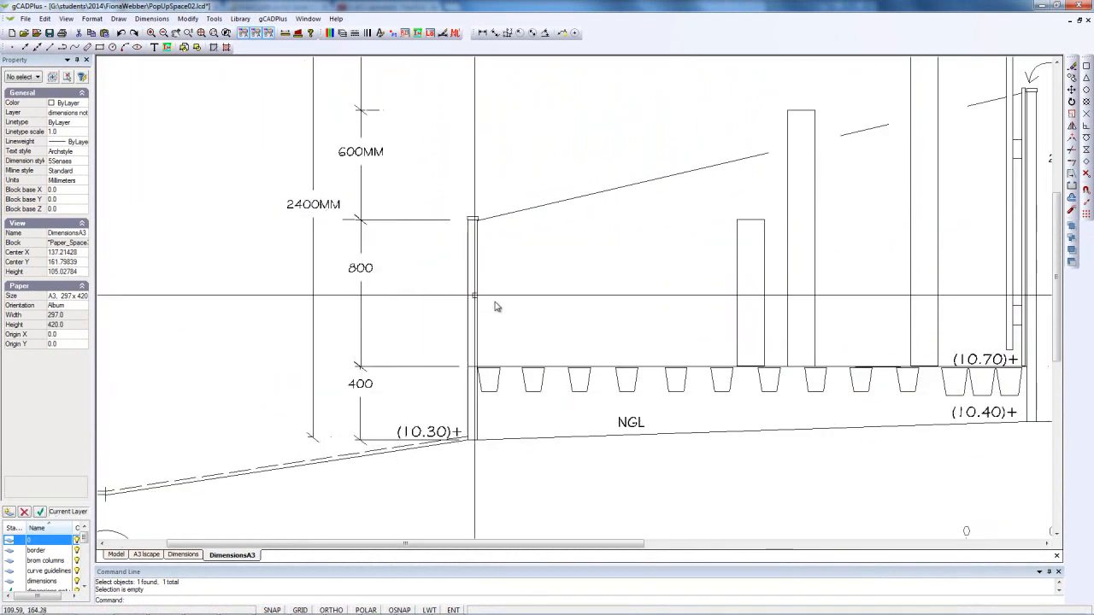
scroll(553, 310, down, 4)
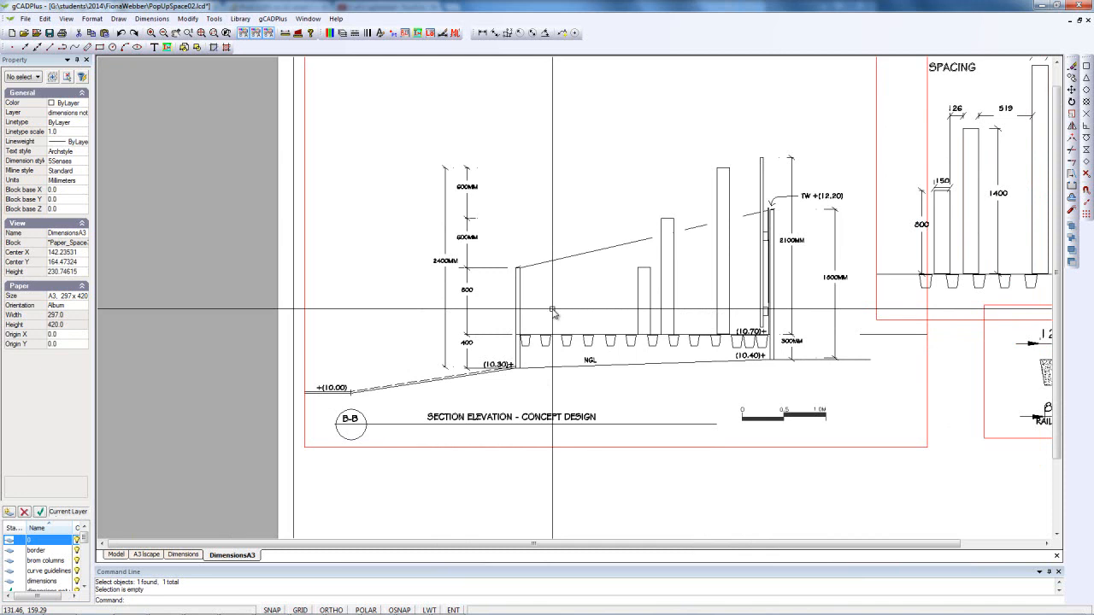
scroll(552, 310, down, 1)
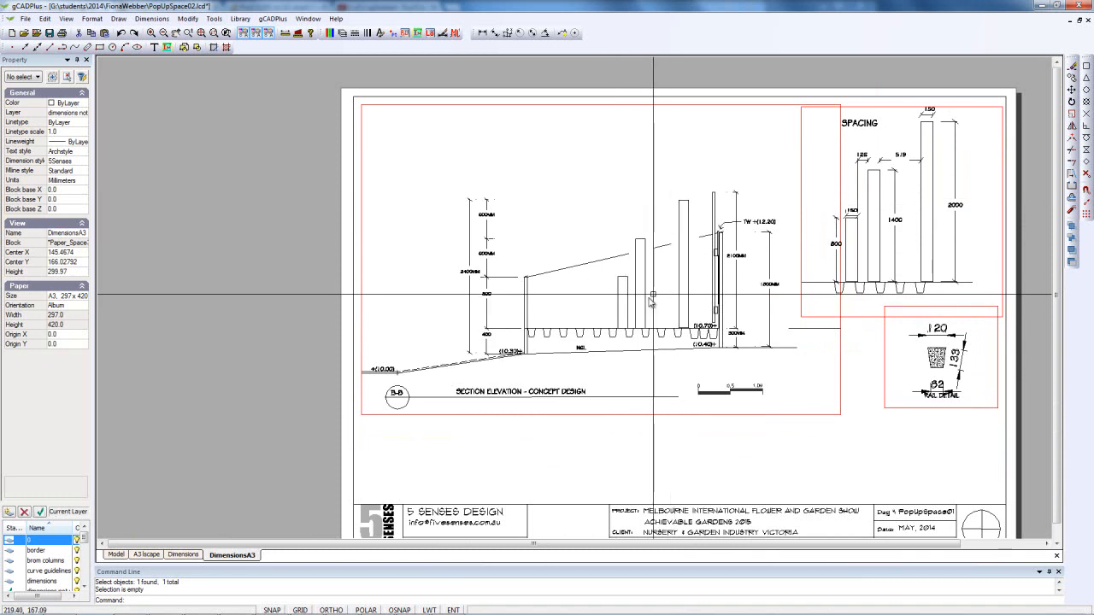
scroll(742, 340, up, 2)
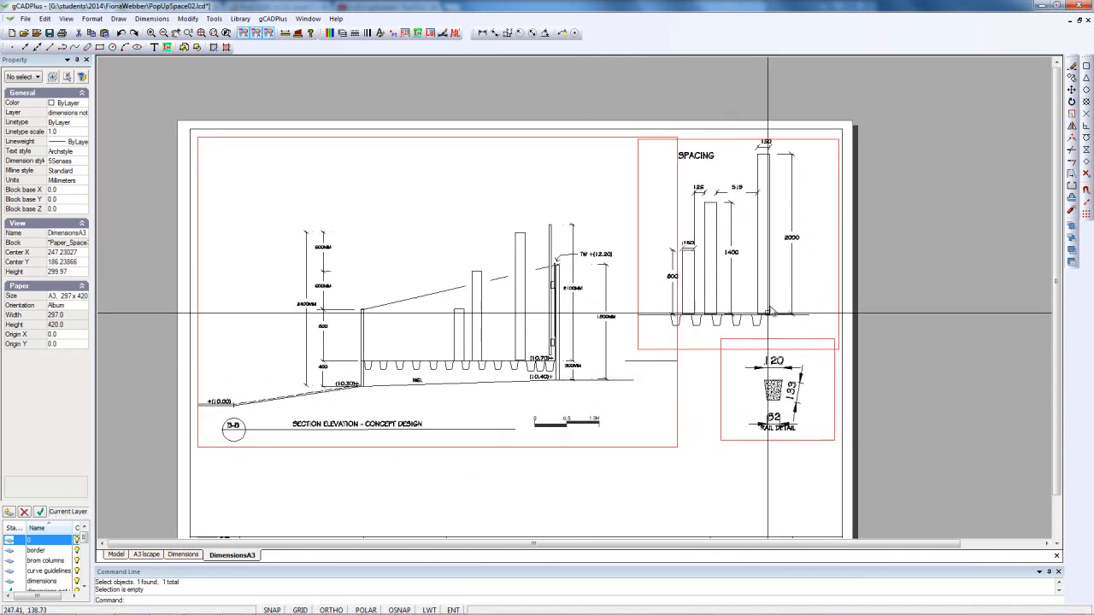
scroll(740, 293, up, 1)
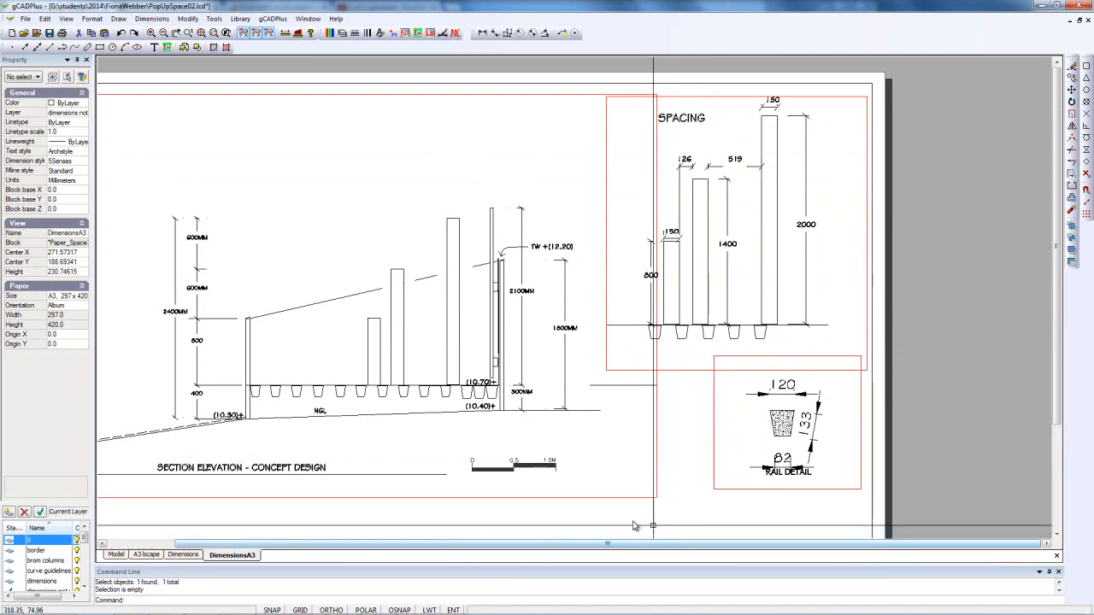
click(116, 555)
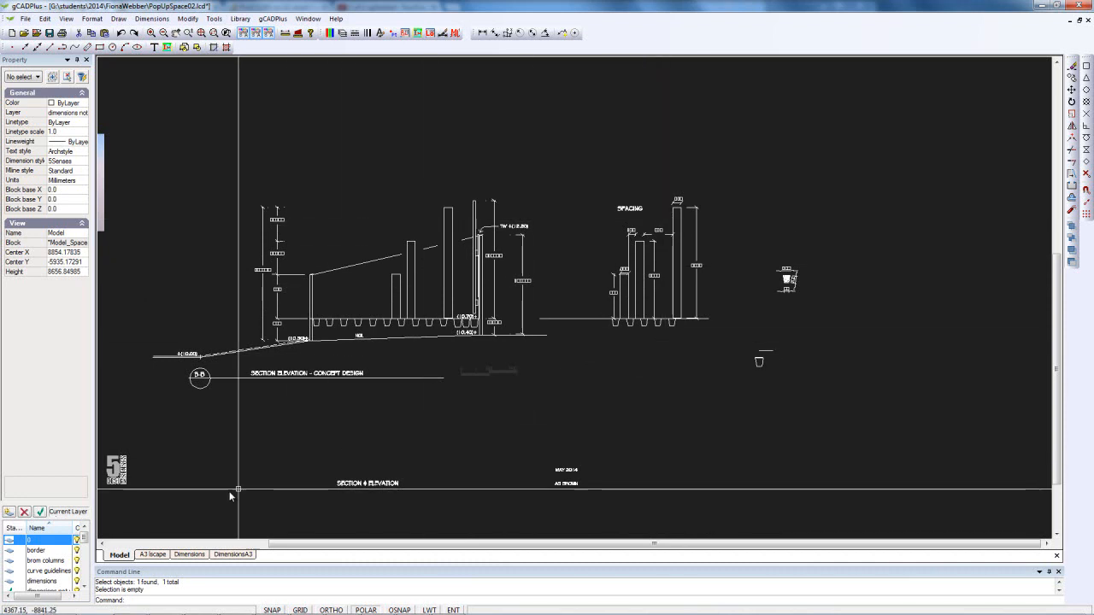
click(235, 555)
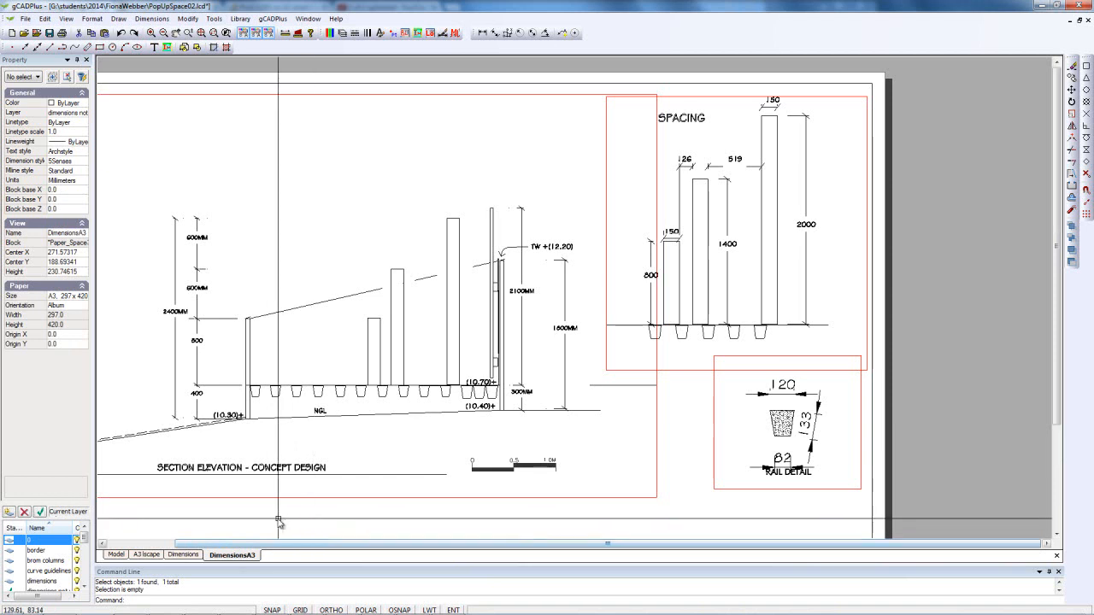
right_click(239, 561)
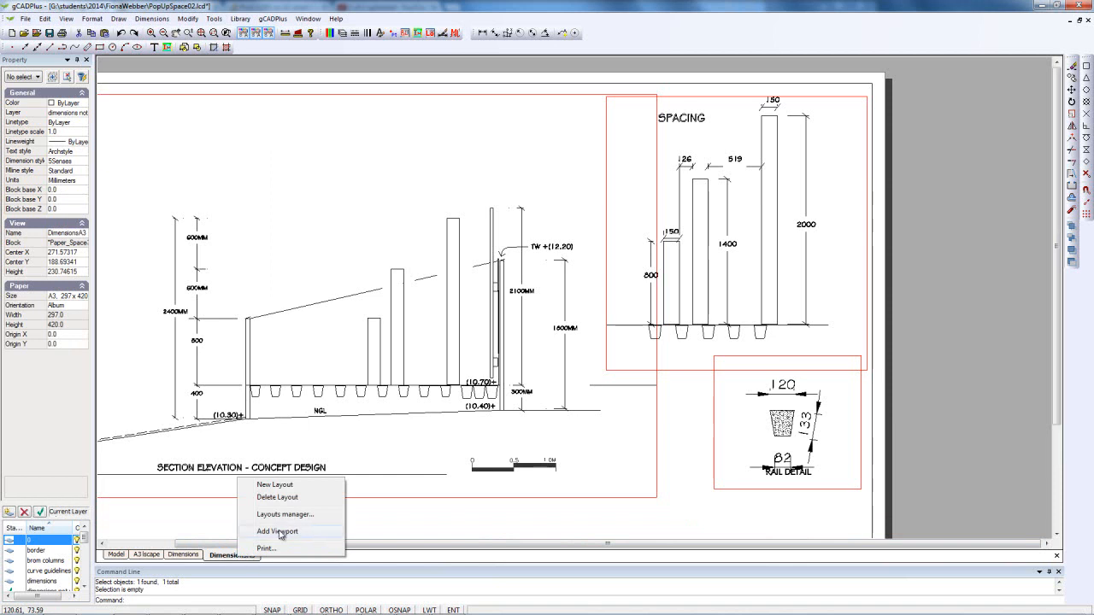
click(965, 381)
drag(966, 382, 937, 266)
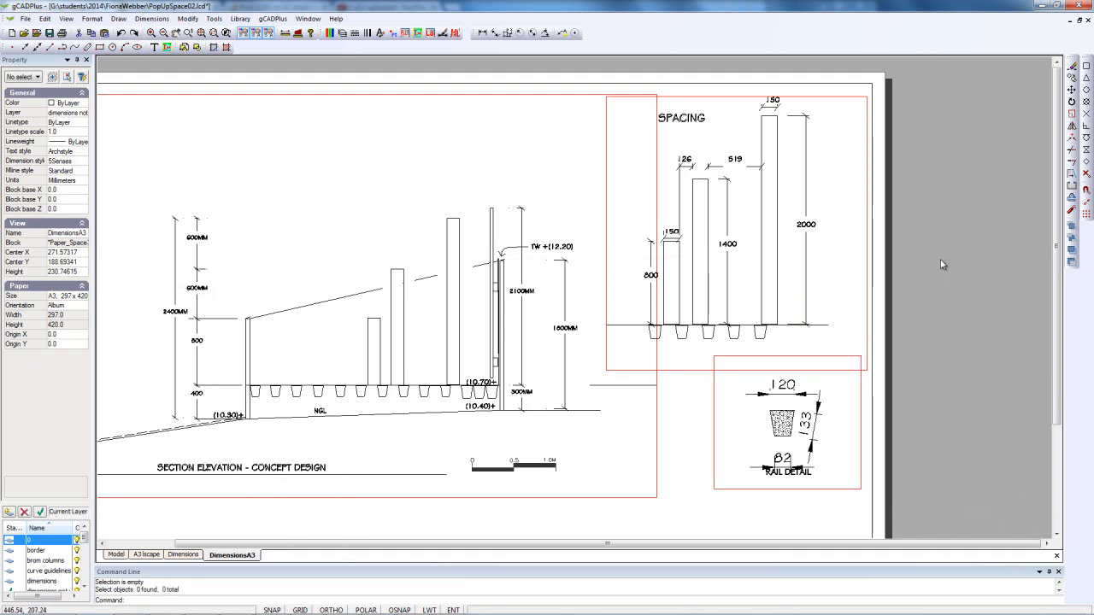
- Turn off Fixed Scale for the SPACING viewport and set its view scale to 25
click(874, 248)
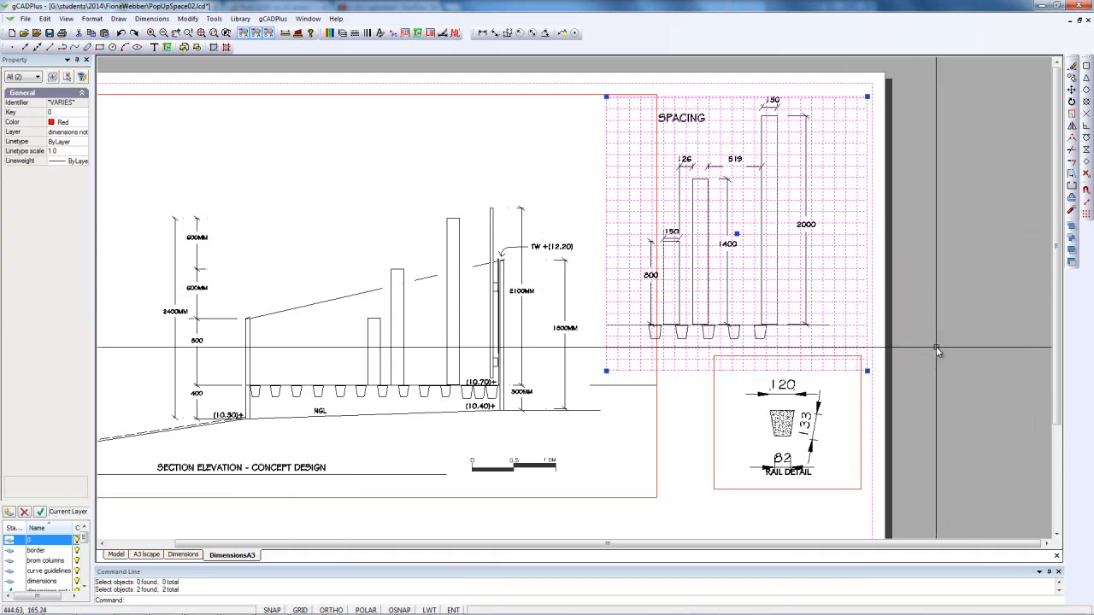
shift+click(873, 449)
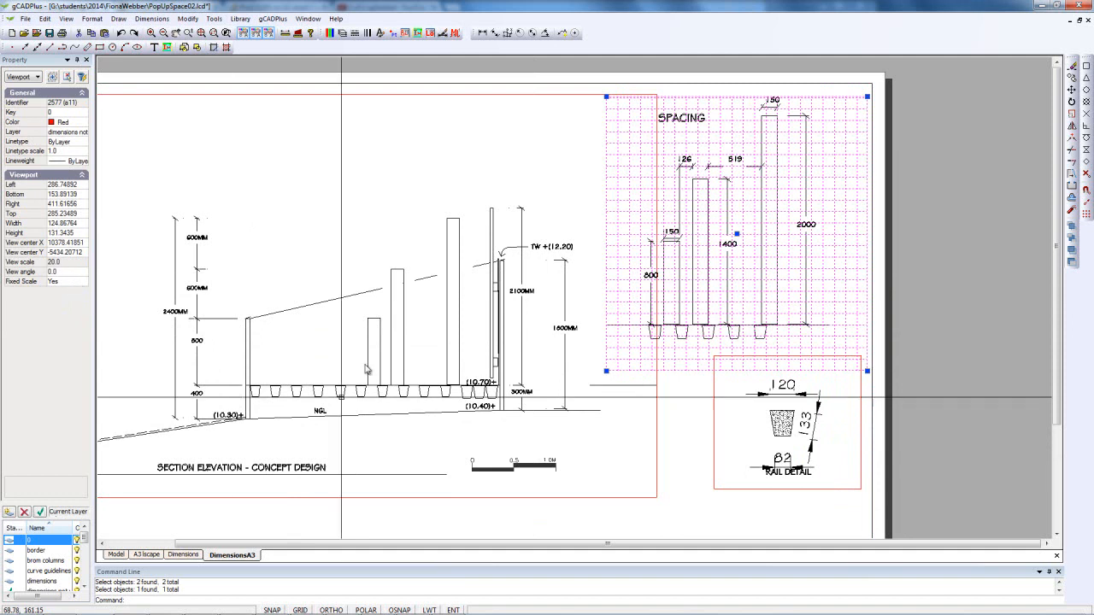
click(69, 262)
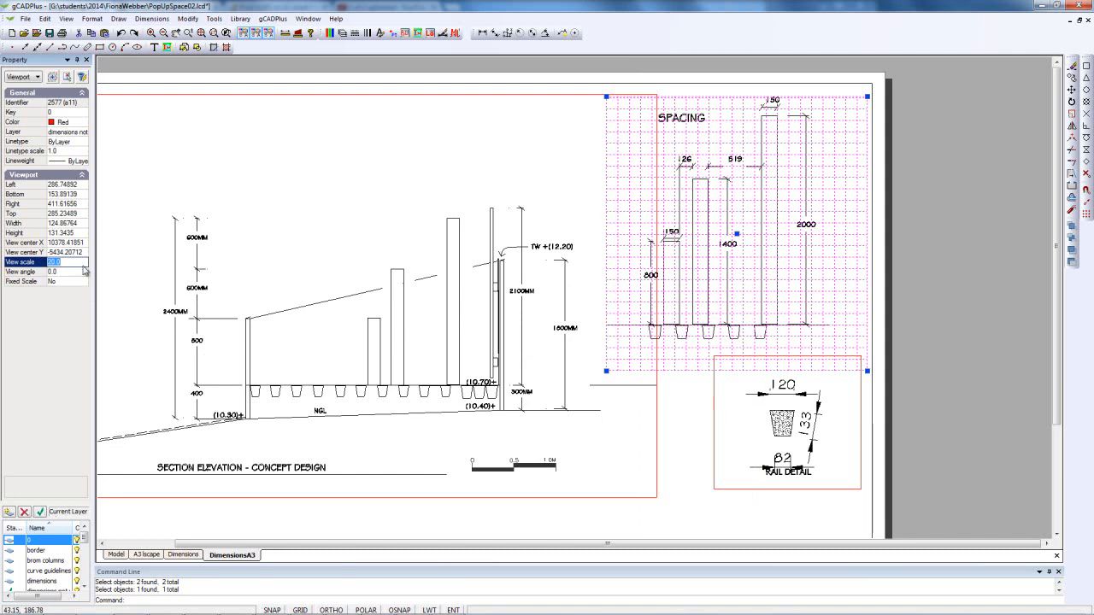
key(Return)
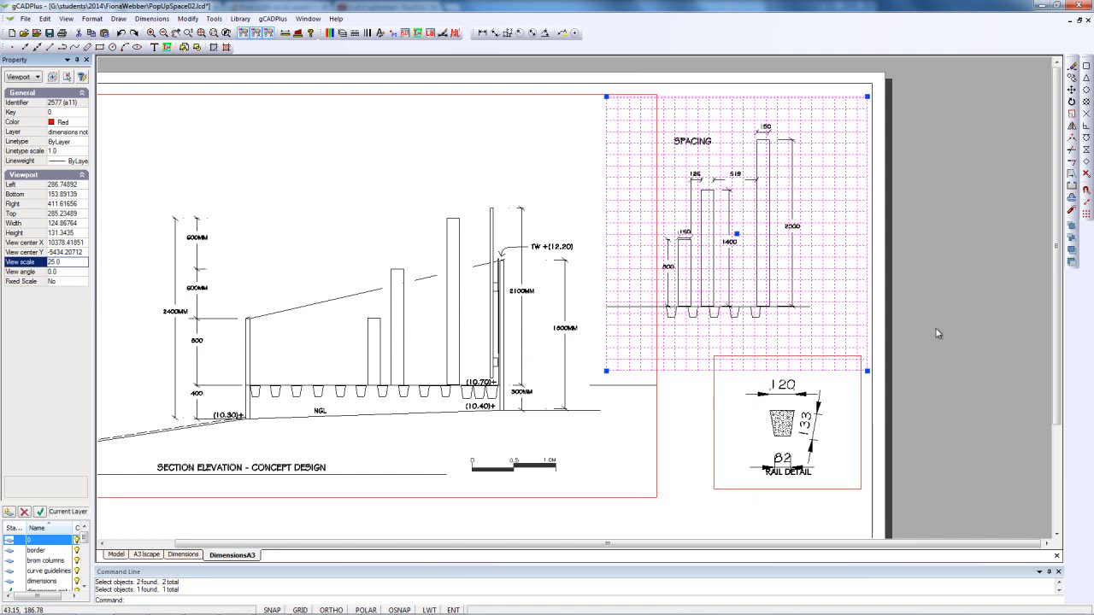
key(Escape)
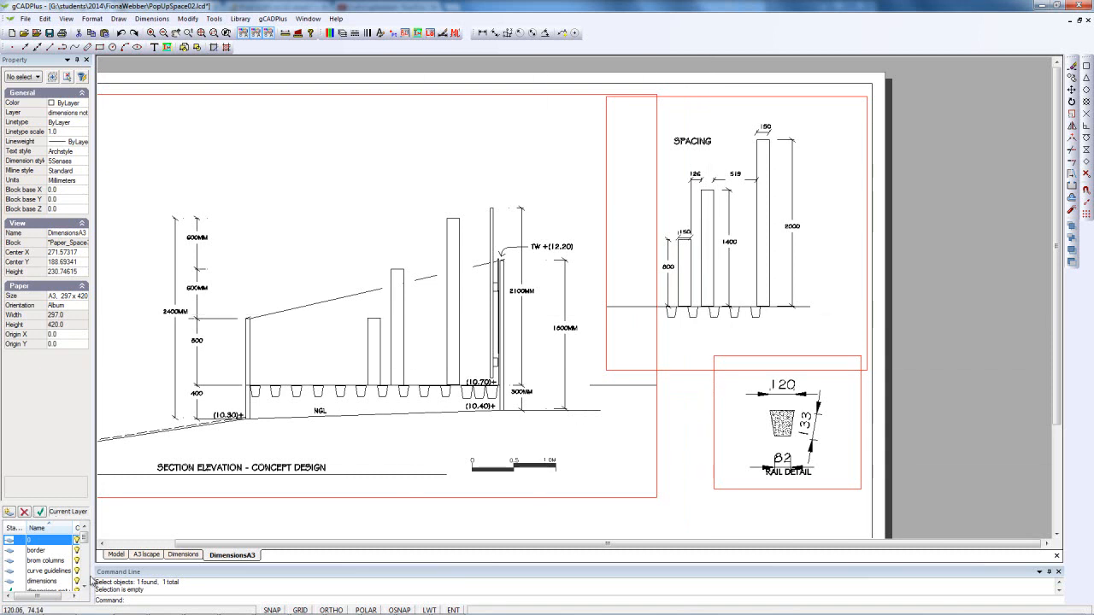
- In model space, choose the SensesTight dimension style for the dimension across the top of the hatched rail section
click(116, 555)
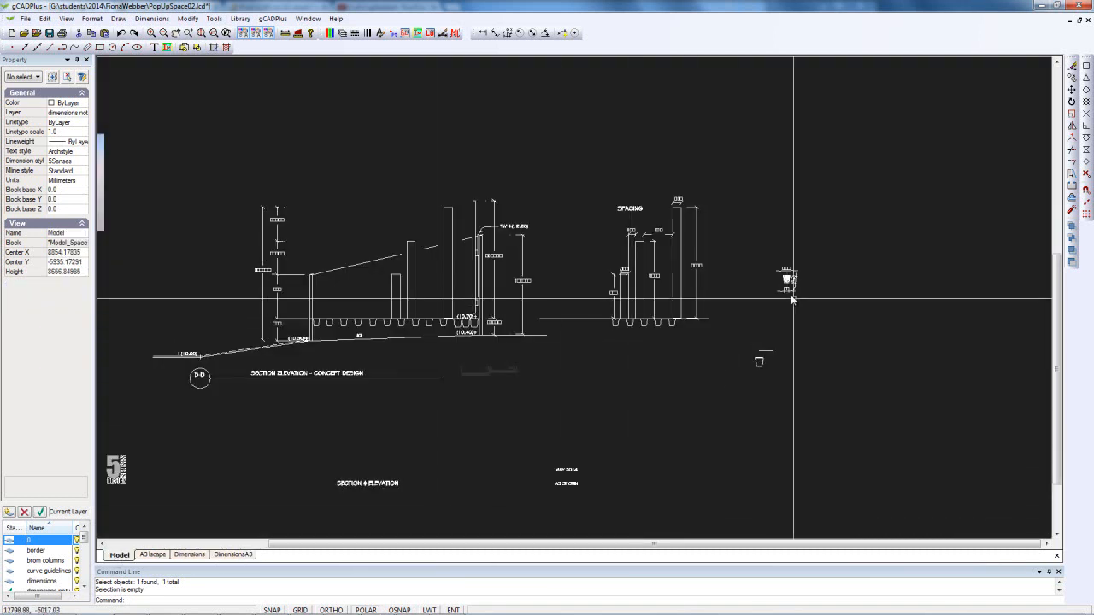
scroll(787, 289, up, 3)
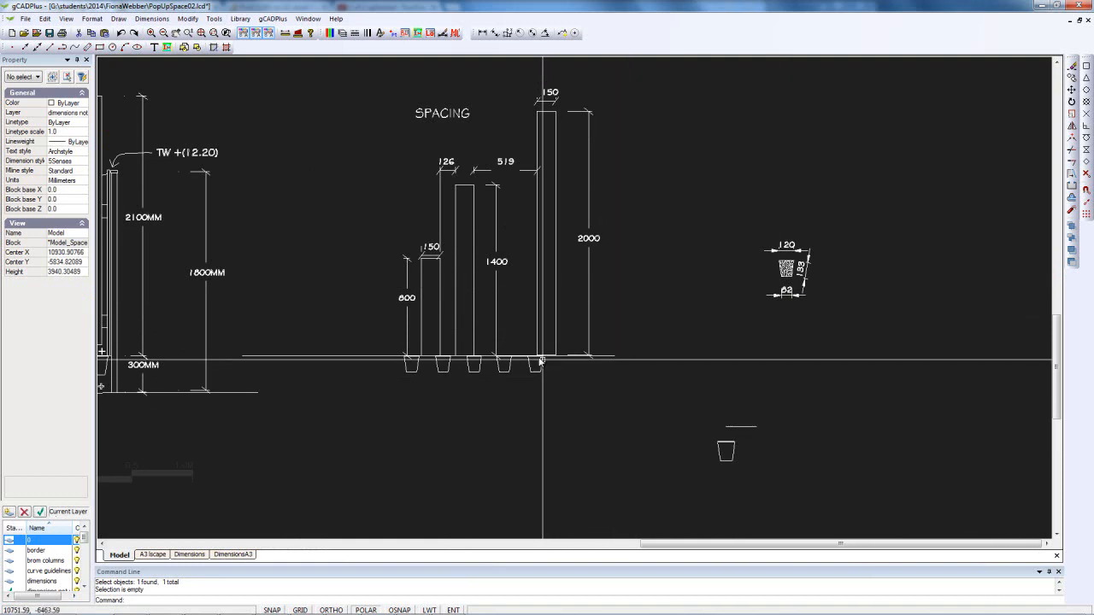
scroll(786, 273, up, 4)
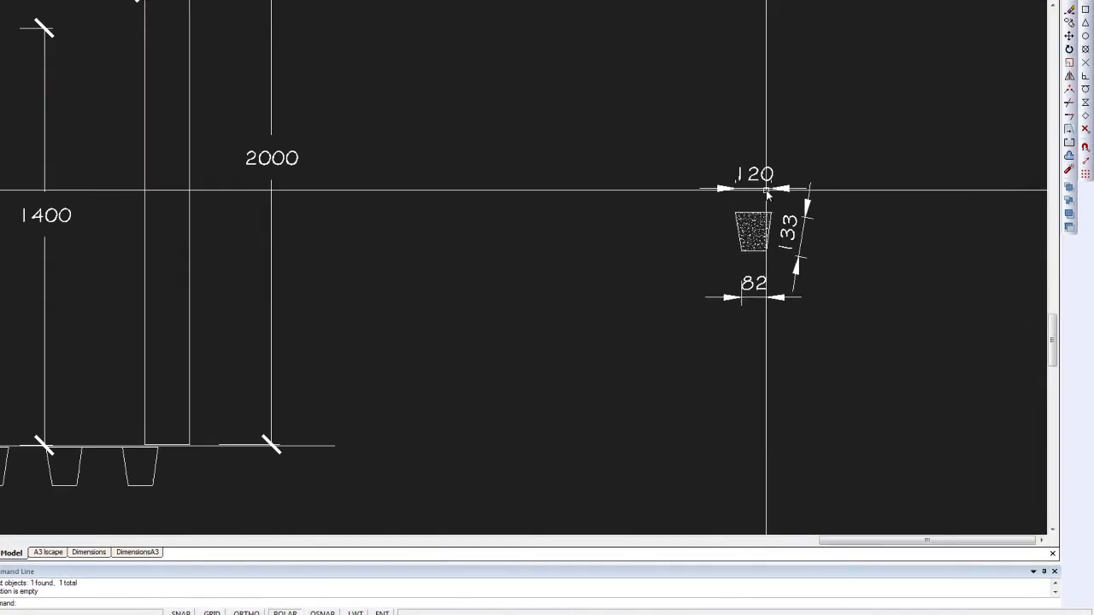
click(766, 188)
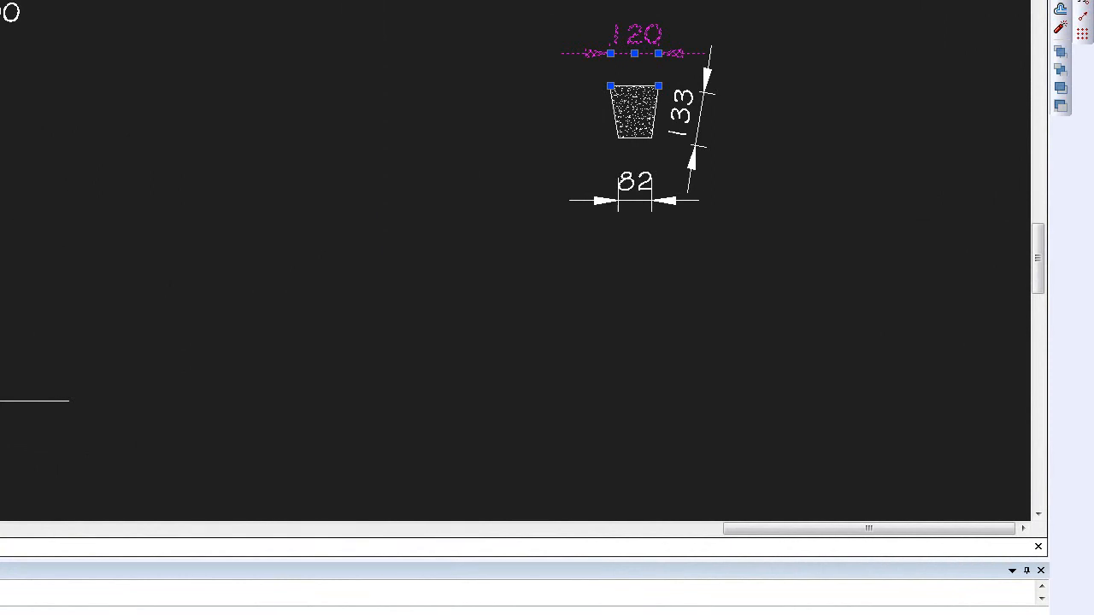
click(99, 55)
click(125, 56)
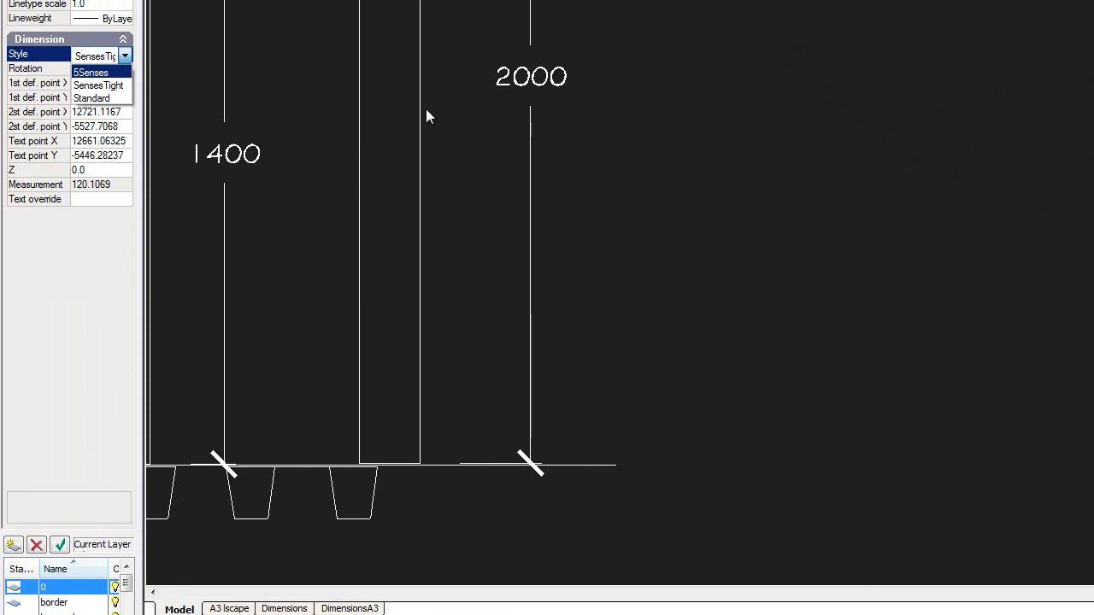
click(103, 86)
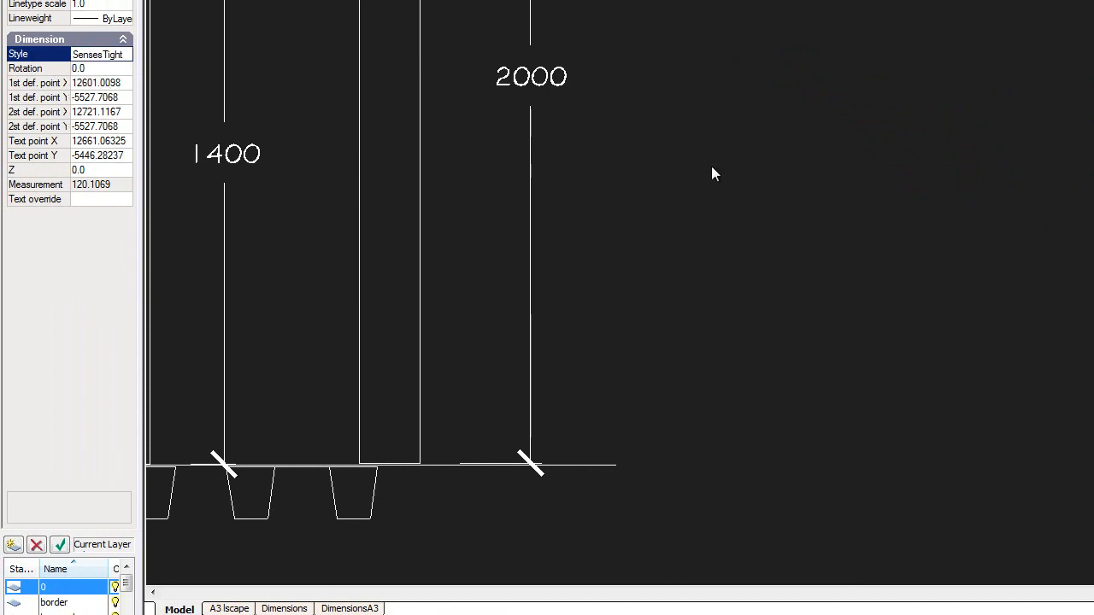
key(Escape)
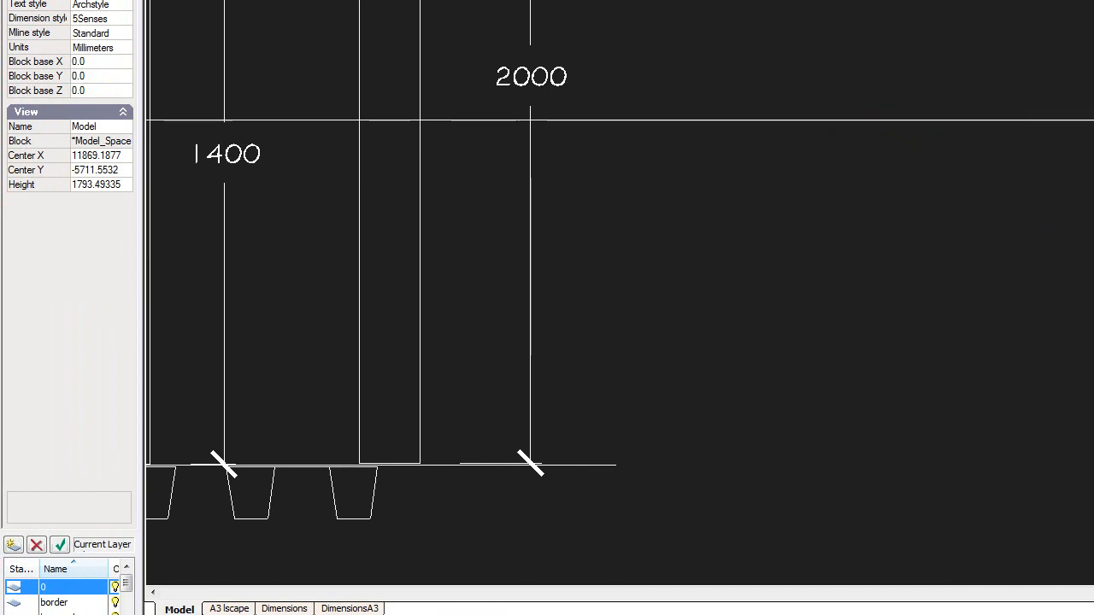
scroll(1091, 142, down, 2)
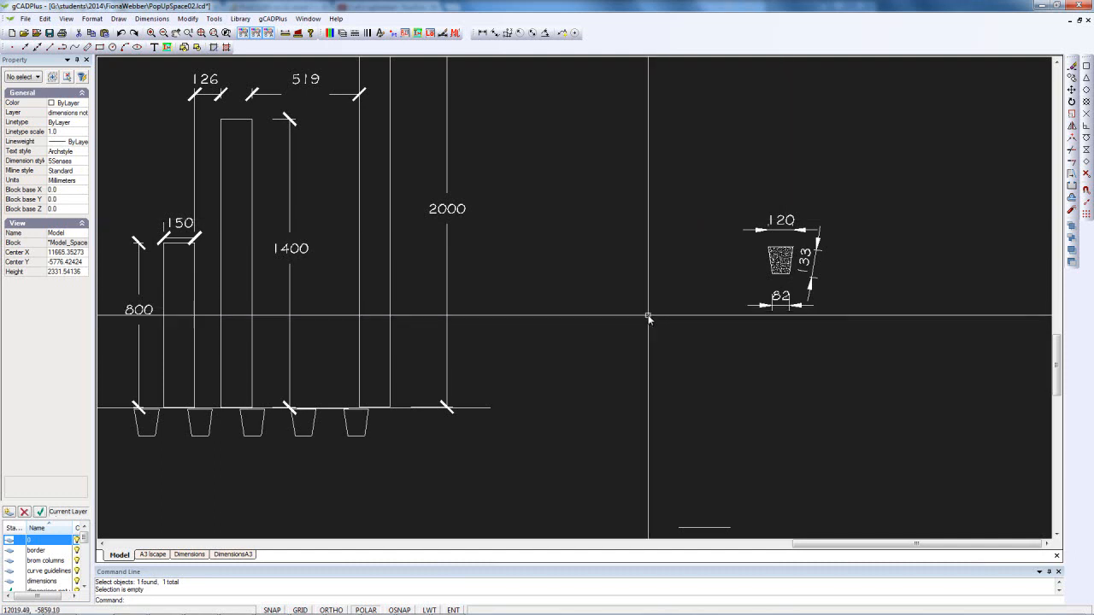
- On the DimensionsA3 layout, move the RAIL DETAIL label down so it clears the rail's bottom-width dimension
click(233, 555)
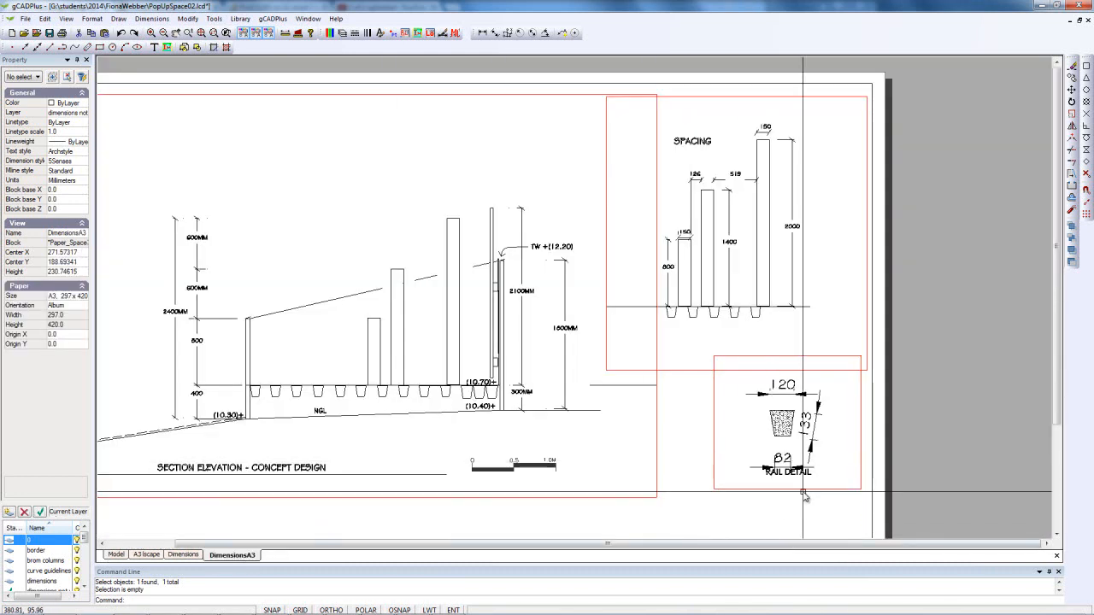
middle_drag(805, 499, 740, 338)
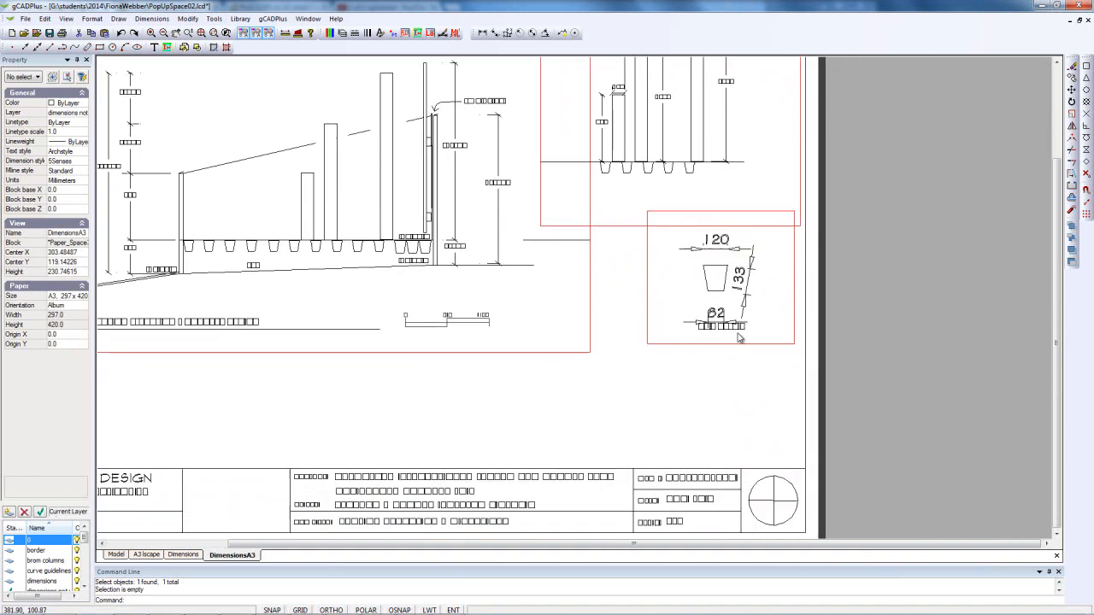
scroll(718, 338, up, 2)
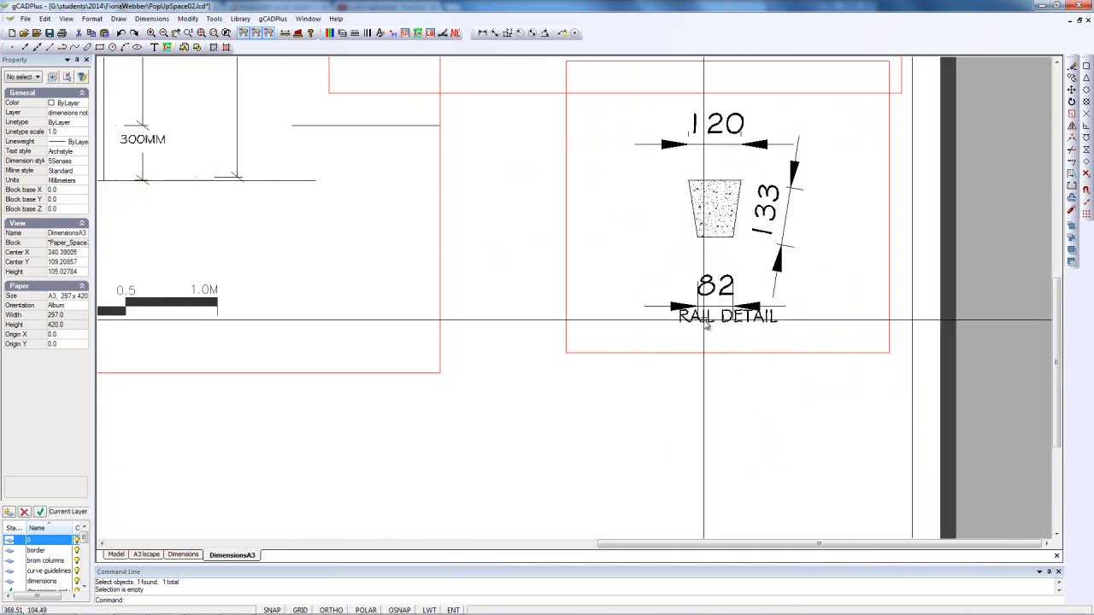
click(704, 320)
click(682, 339)
click(679, 341)
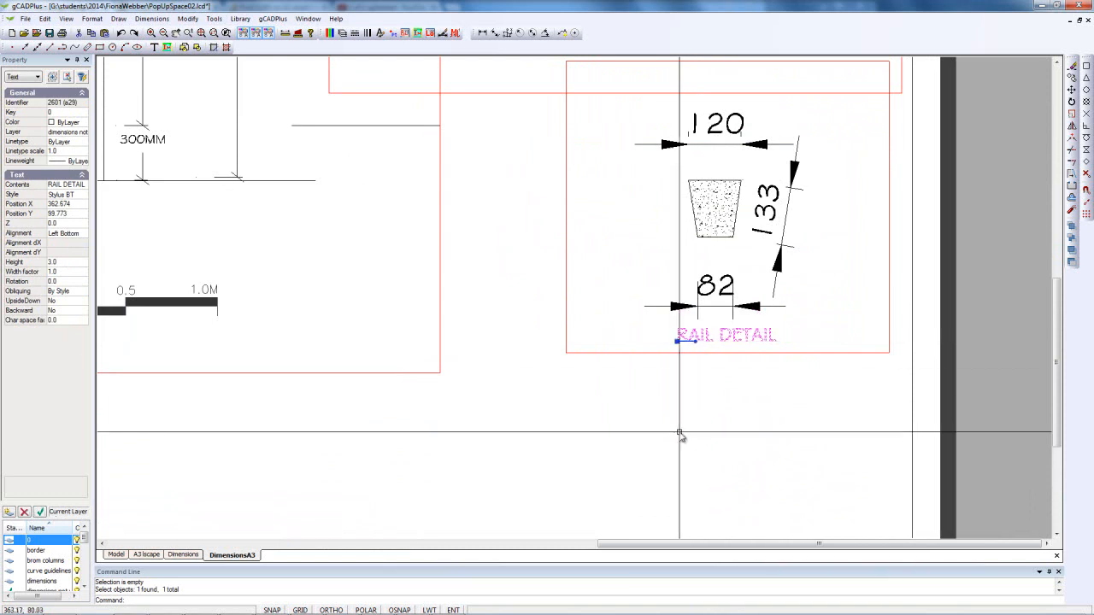
key(Escape)
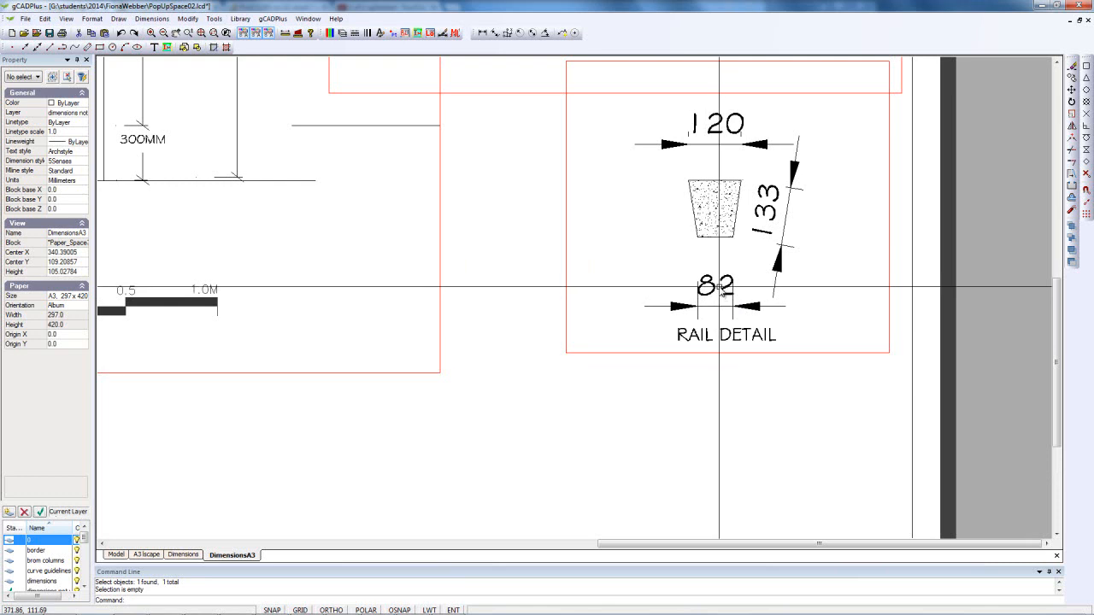
- Select the section elevation, SPACING and RAIL DETAIL viewports, excluding the title block, and set their color to 255
scroll(607, 427, down, 4)
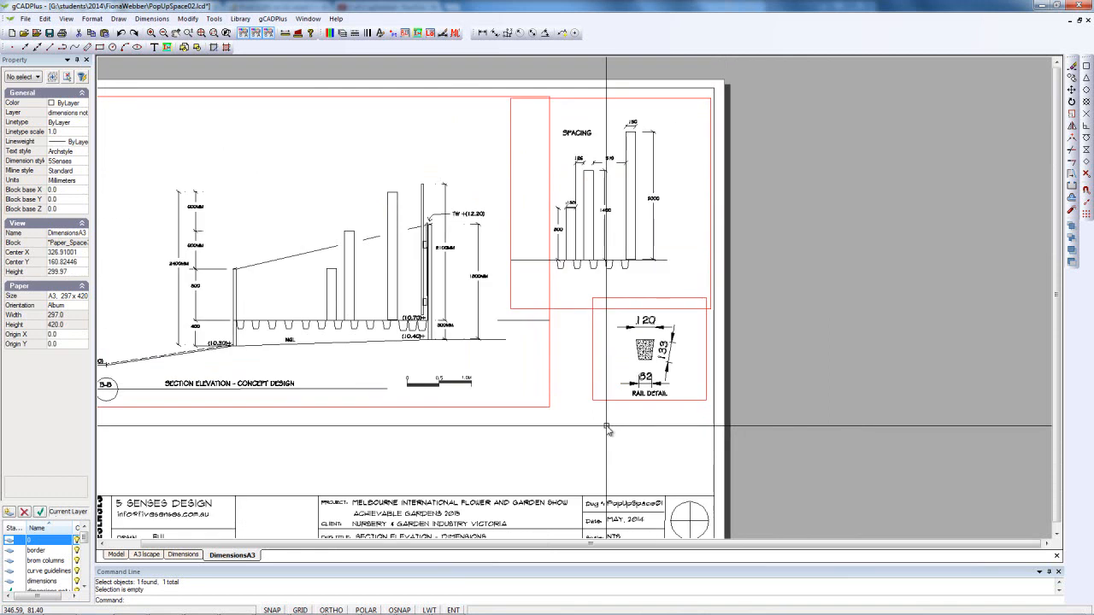
middle_drag(570, 358, 620, 310)
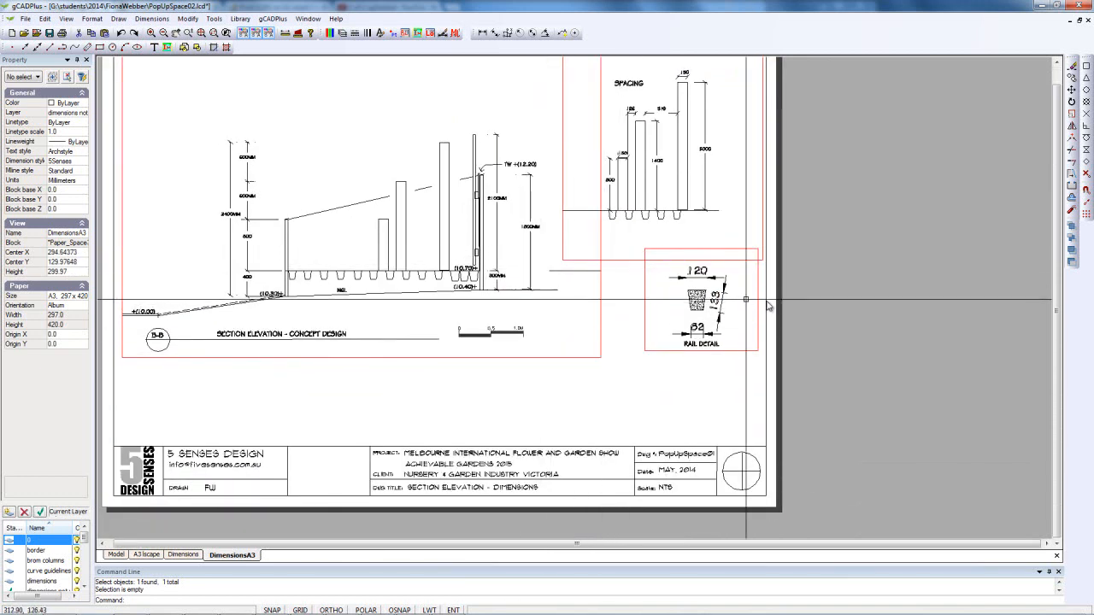
click(823, 308)
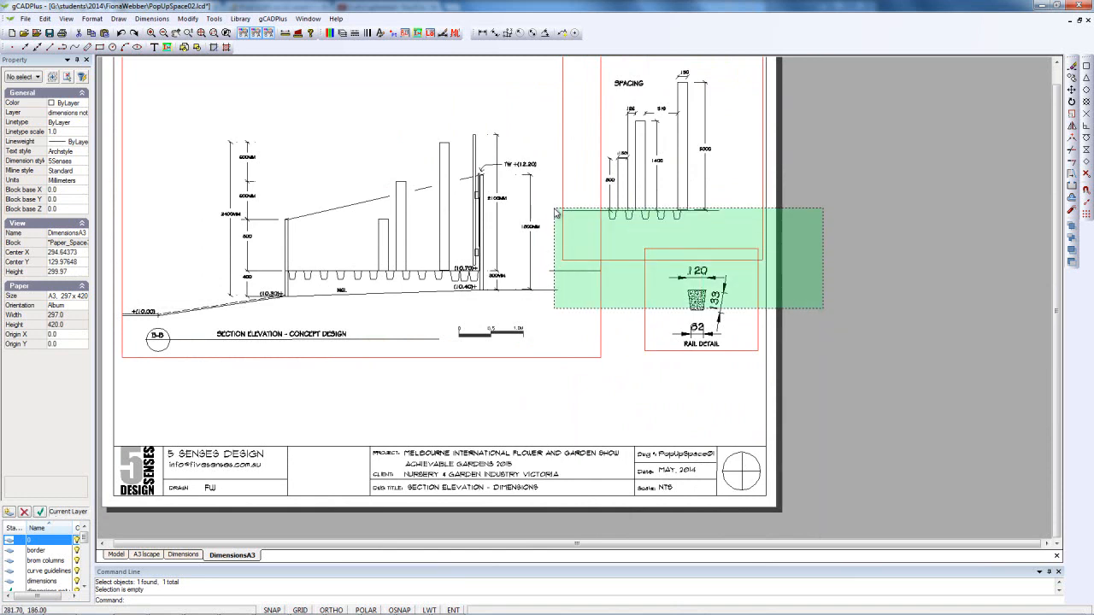
click(555, 212)
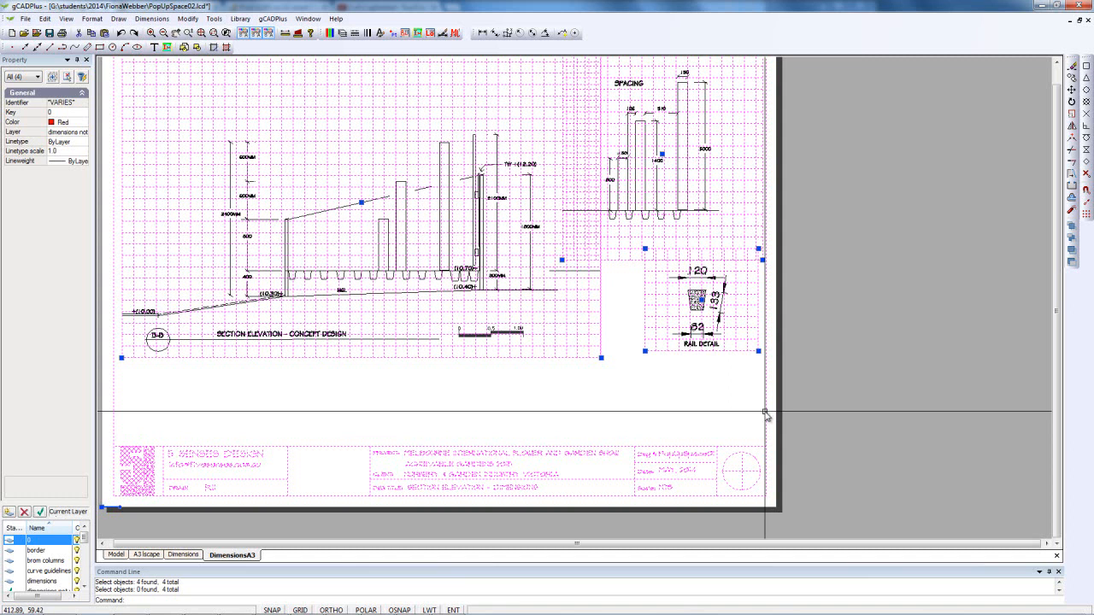
shift+click(769, 418)
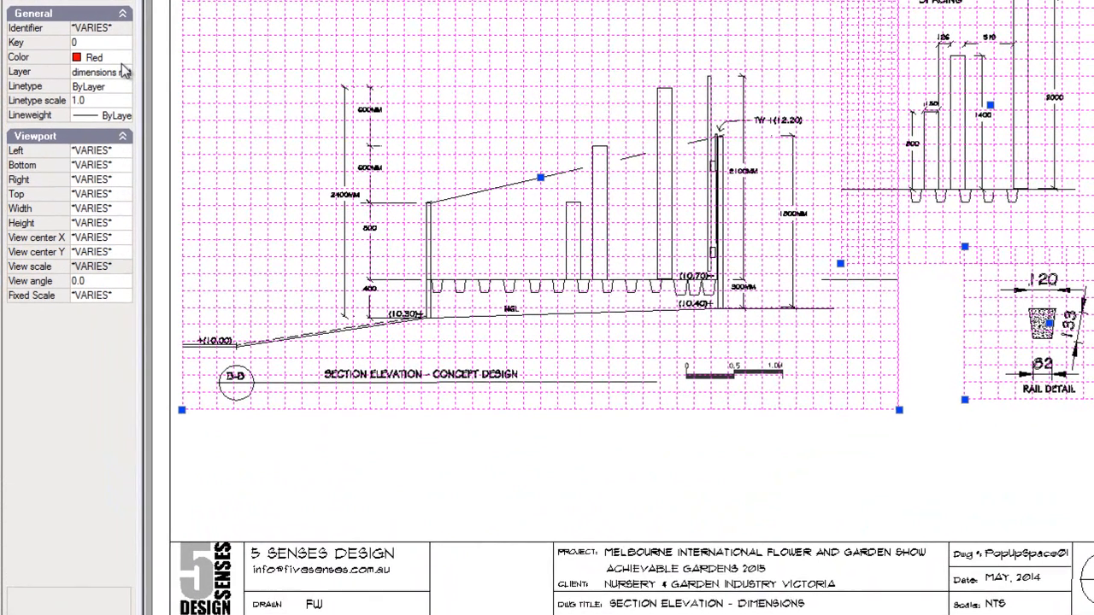
click(83, 122)
click(85, 122)
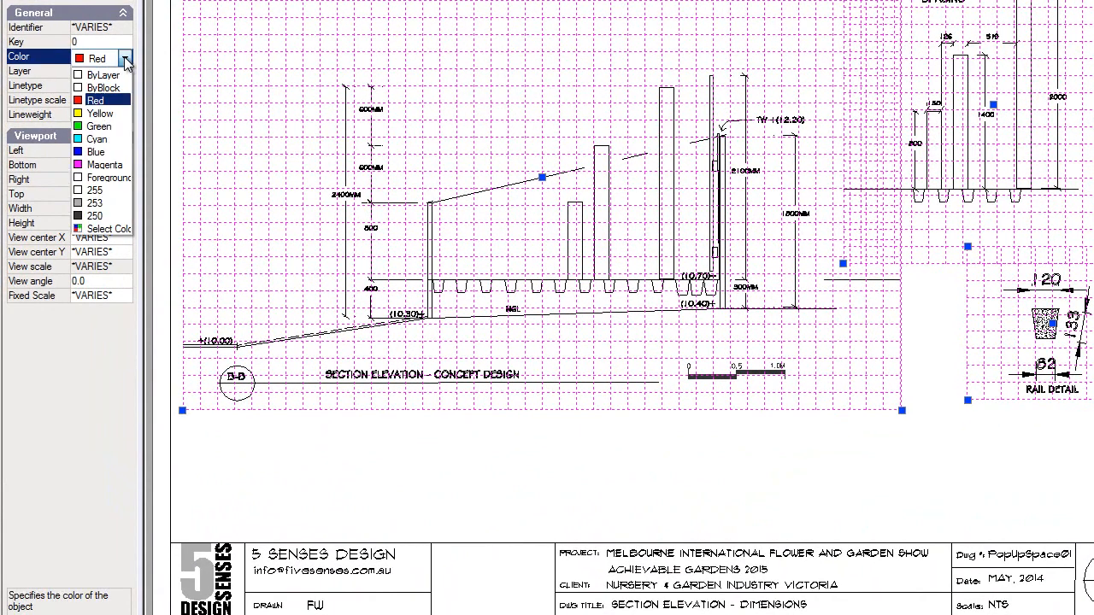
click(94, 190)
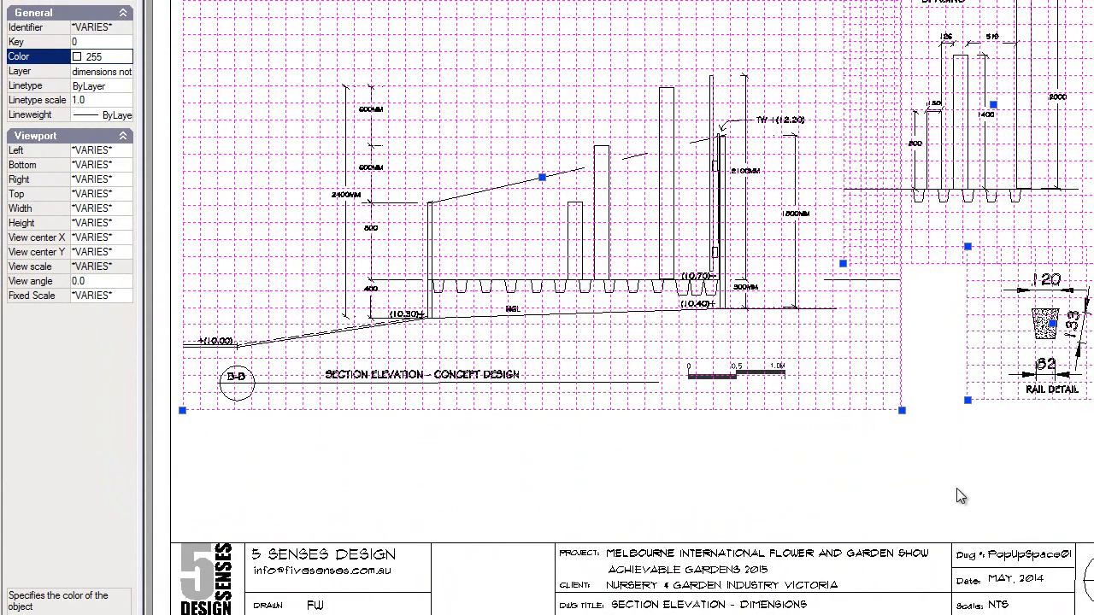
key(Escape)
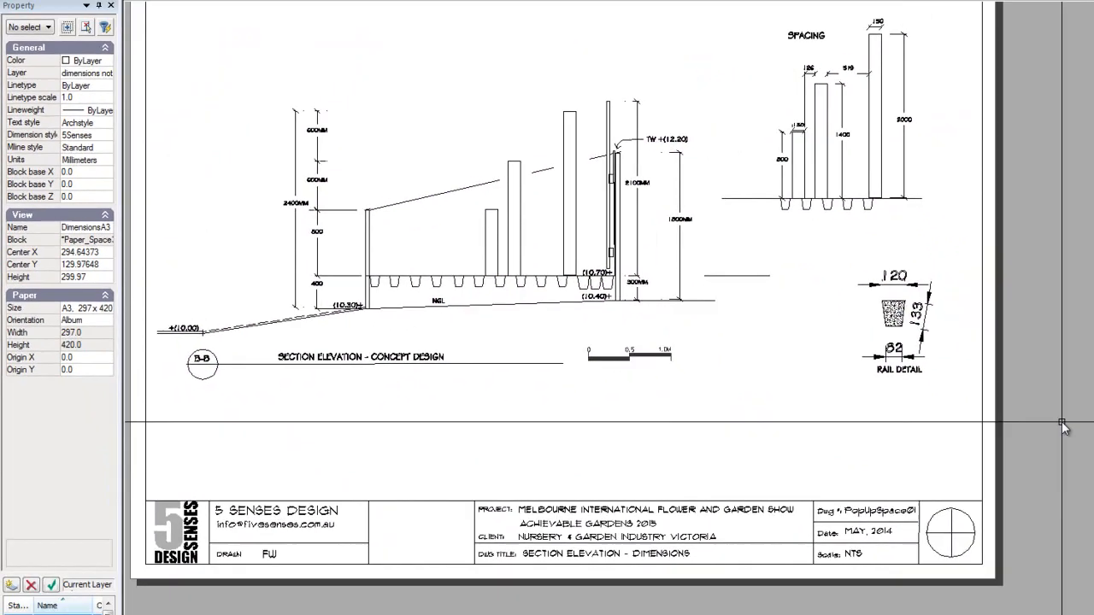
- Check the selection extents of the recolored viewports, then inspect the SPACING and RAIL DETAIL dimensions on the sheet
scroll(829, 390, down, 1)
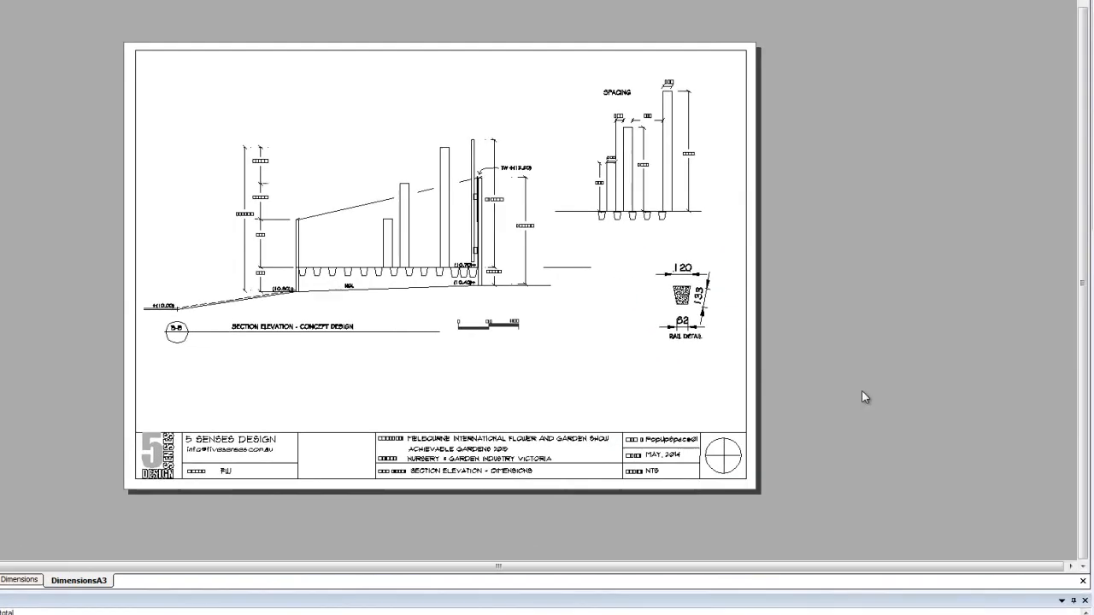
mouse_move(855, 396)
mouse_down()
mouse_move(390, 233)
mouse_move(348, 183)
mouse_up()
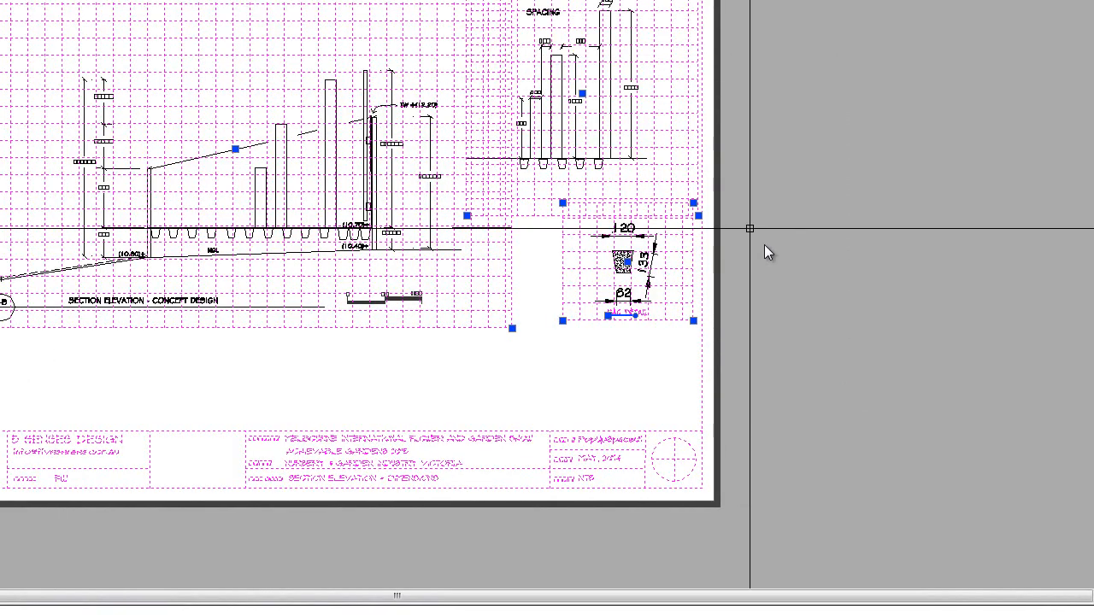
key(Escape)
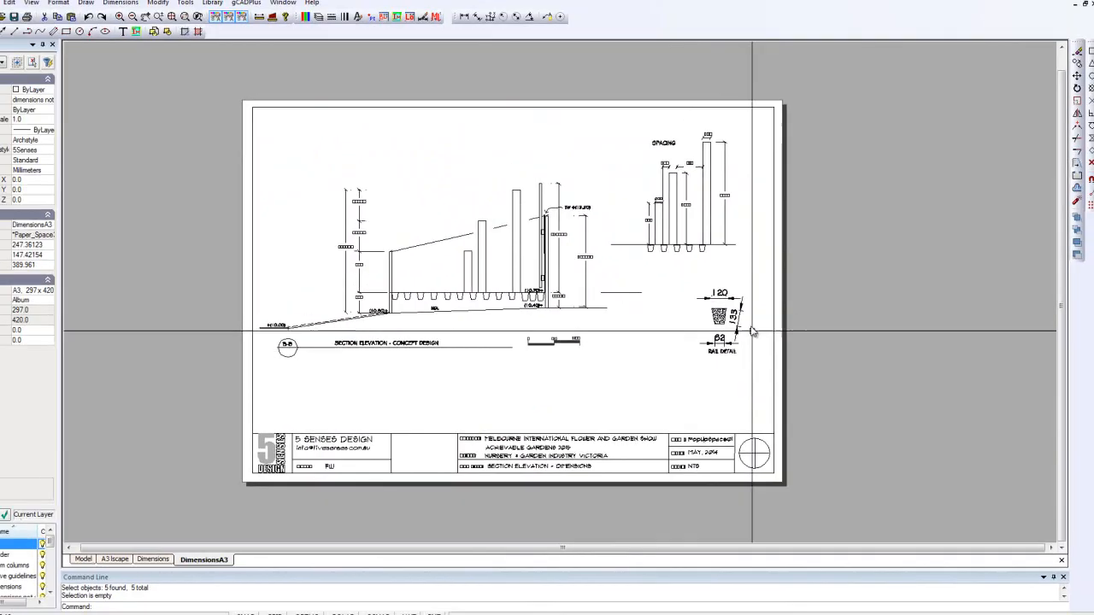
scroll(918, 381, up, 1)
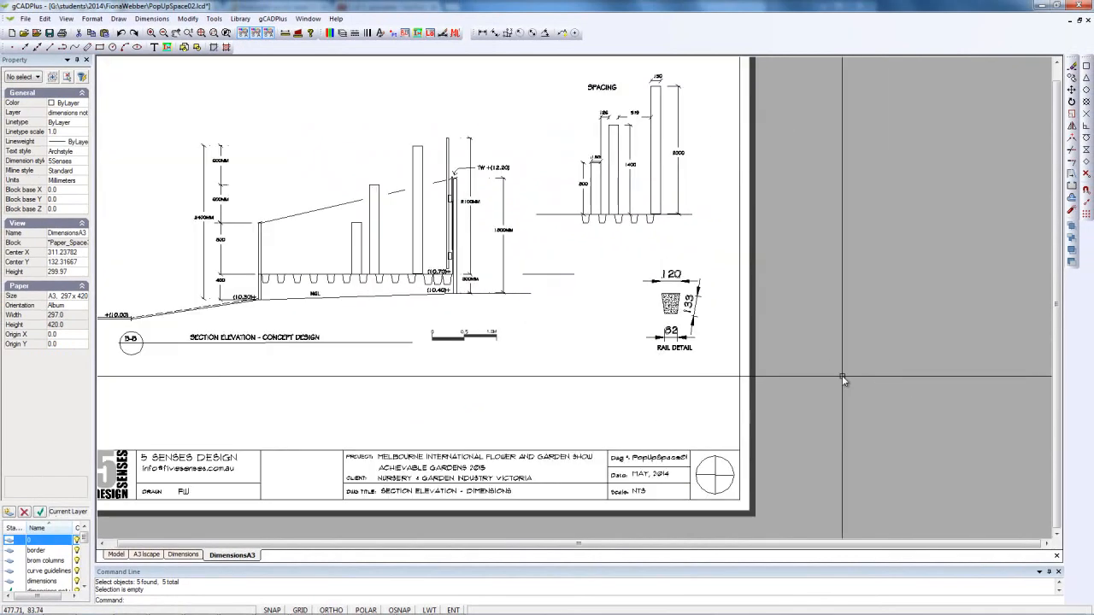
scroll(589, 265, up, 1)
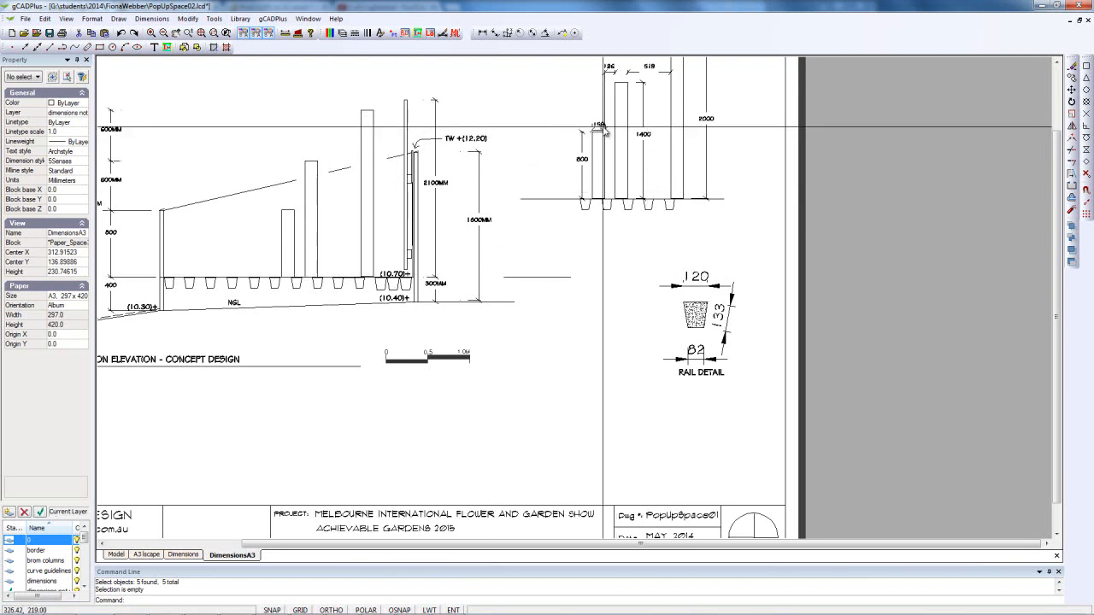
scroll(600, 130, up, 1)
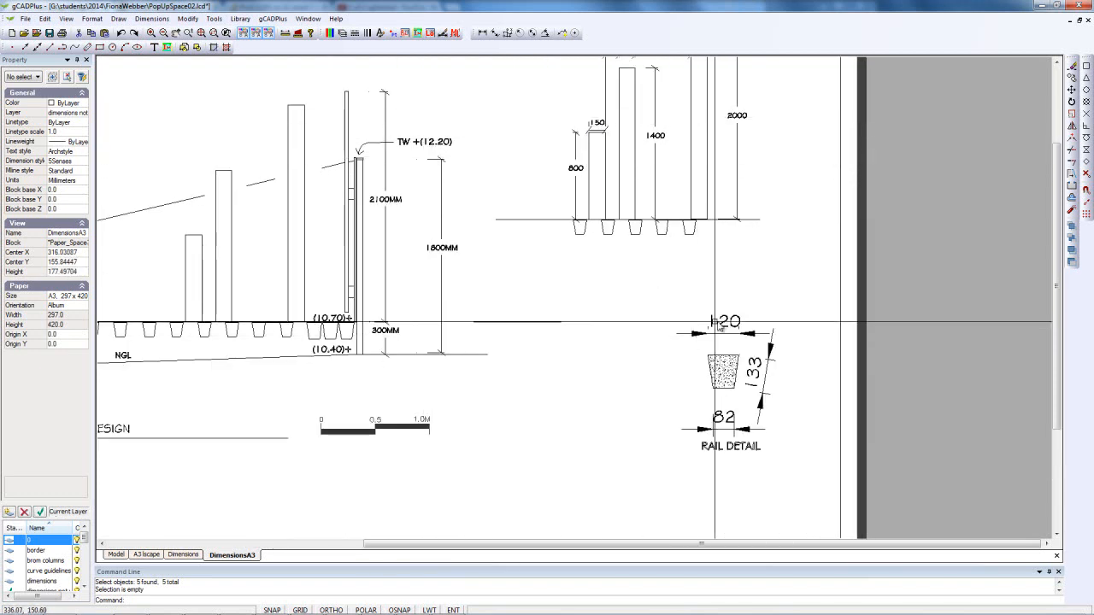
scroll(725, 327, down, 2)
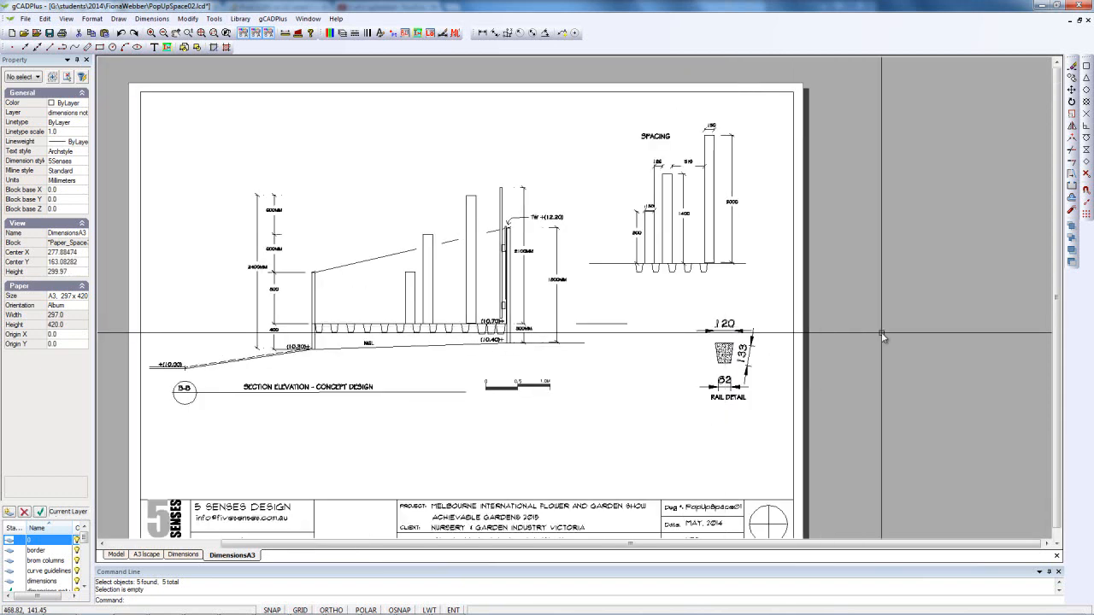